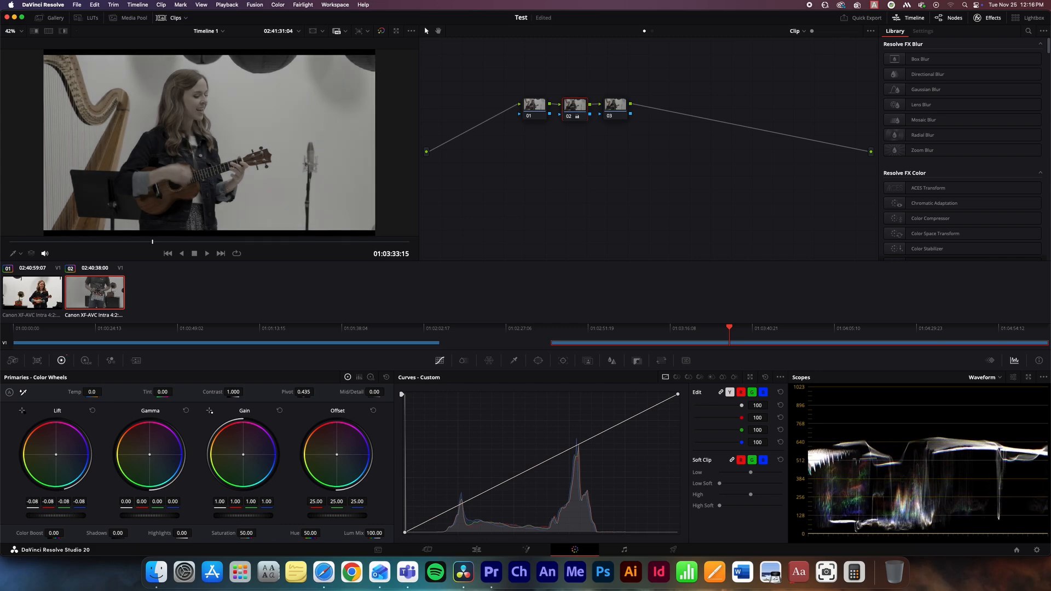
# Try adjusting the Lift on node 02, and show the HDR wheels for the Black, Dark and Shadow zones
pyautogui.moveTo(56, 515); pyautogui.dragTo(77, 515)
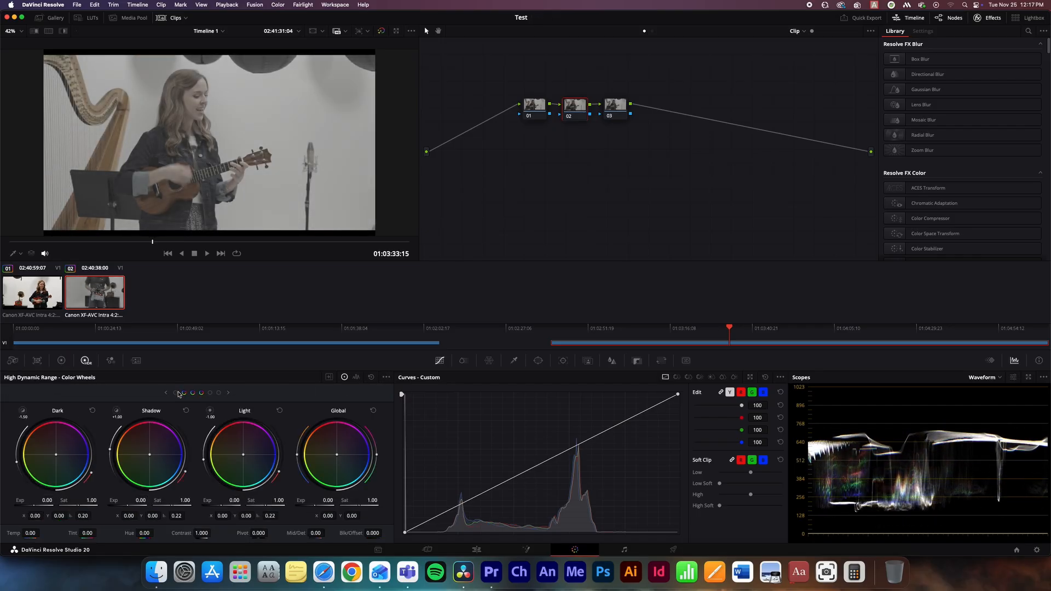
pyautogui.click(176, 393)
pyautogui.press('super+z')
# Try exposure changes on the individual HDR zone wheels and the Global wheel of node 02, undoing the test adjustments
pyautogui.moveTo(129, 506)
pyautogui.mouseDown()
pyautogui.moveTo(165, 507)
pyautogui.moveTo(129, 507)
pyautogui.mouseUp()
pyautogui.moveTo(222, 505)
pyautogui.mouseDown()
pyautogui.moveTo(188, 506)
pyautogui.moveTo(216, 505)
pyautogui.mouseUp()
pyautogui.moveTo(35, 505)
pyautogui.mouseDown()
pyautogui.moveTo(64, 504)
pyautogui.moveTo(55, 504)
pyautogui.mouseUp()
pyautogui.press('super+z')
pyautogui.moveTo(120, 504)
pyautogui.mouseDown()
pyautogui.moveTo(138, 504)
pyautogui.moveTo(123, 505)
pyautogui.mouseUp()
pyautogui.press('super+z')
pyautogui.moveTo(218, 504)
pyautogui.mouseDown()
pyautogui.moveTo(243, 505)
pyautogui.moveTo(222, 505)
pyautogui.mouseUp()
pyautogui.moveTo(318, 504); pyautogui.dragTo(348, 504)
pyautogui.moveTo(270, 499); pyautogui.dragTo(282, 500)
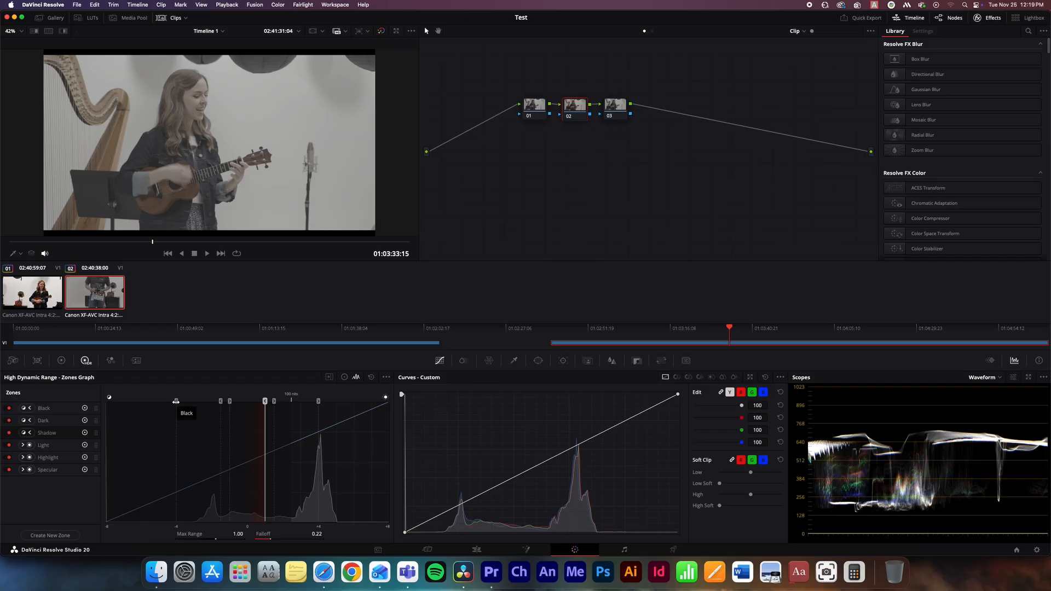
# Try a Black zone max range of -1.85 with a Black exposure of -0.28, and reset the HDR palette
pyautogui.moveTo(186, 401); pyautogui.dragTo(224, 404)
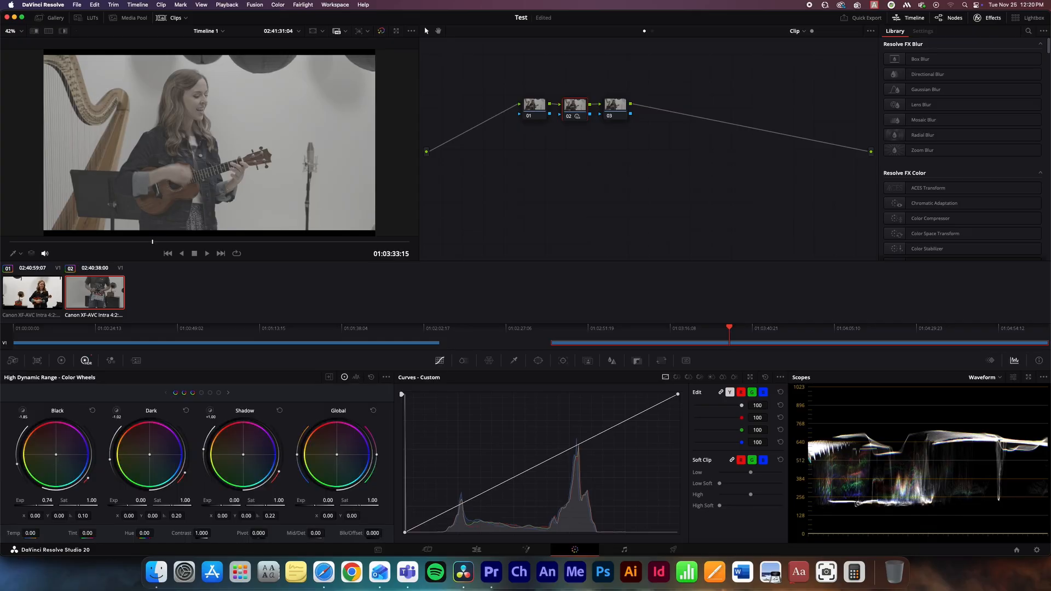
pyautogui.moveTo(47, 500); pyautogui.dragTo(24, 501)
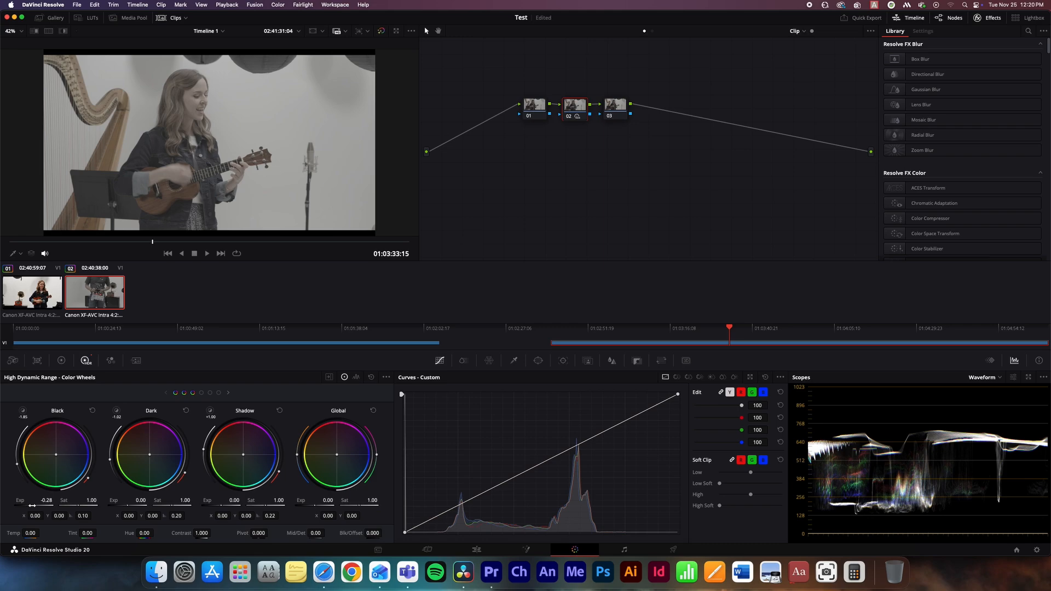
pyautogui.click(356, 378)
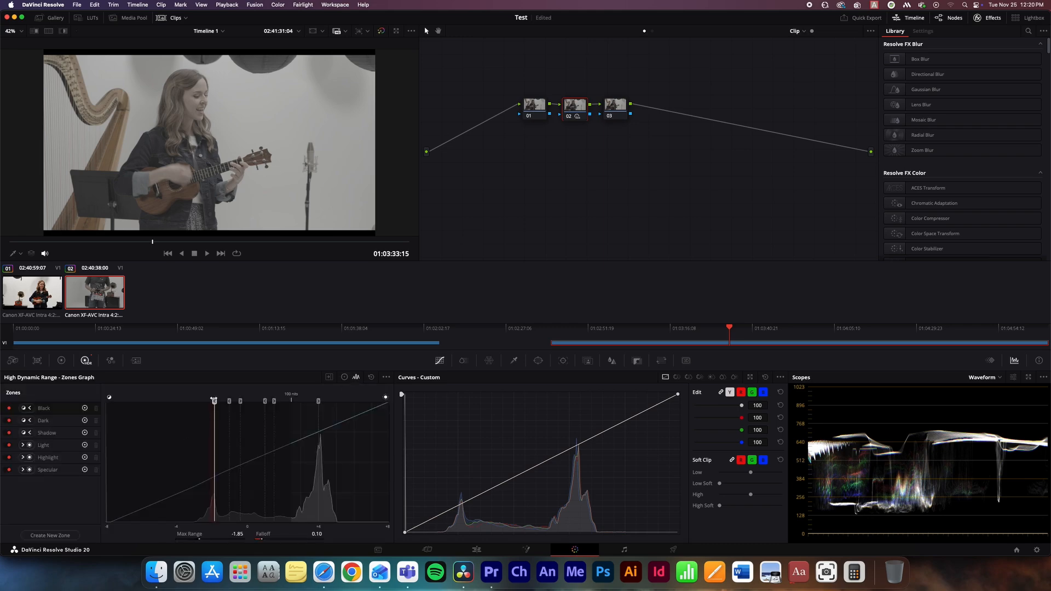
pyautogui.click(371, 377)
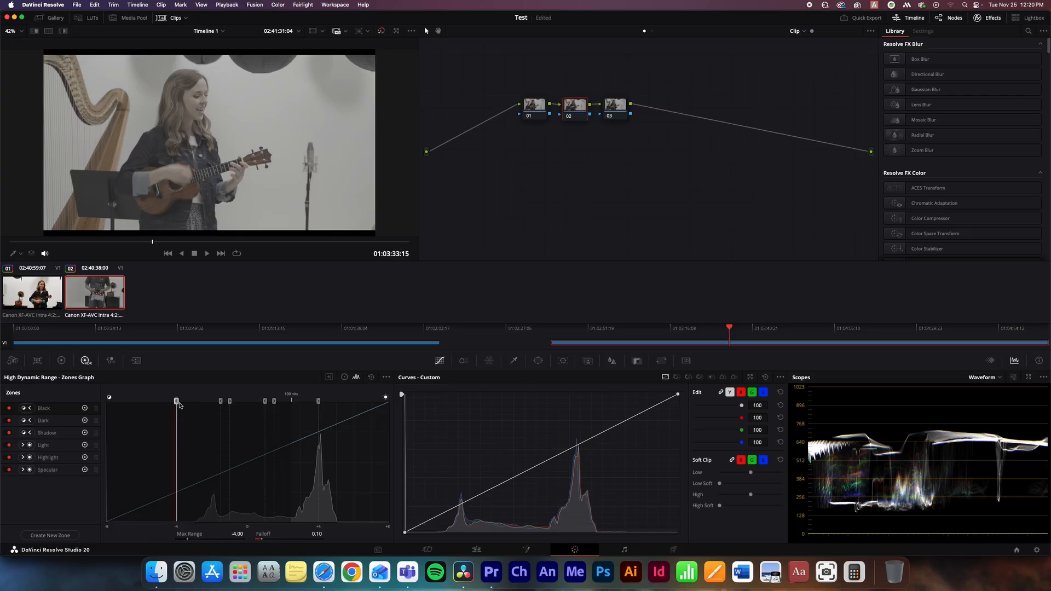
# Try a Black zone max range of -2.22 and a Light zone min range of -0.40, and raise the Dark zone's max range
pyautogui.moveTo(175, 401); pyautogui.dragTo(207, 403)
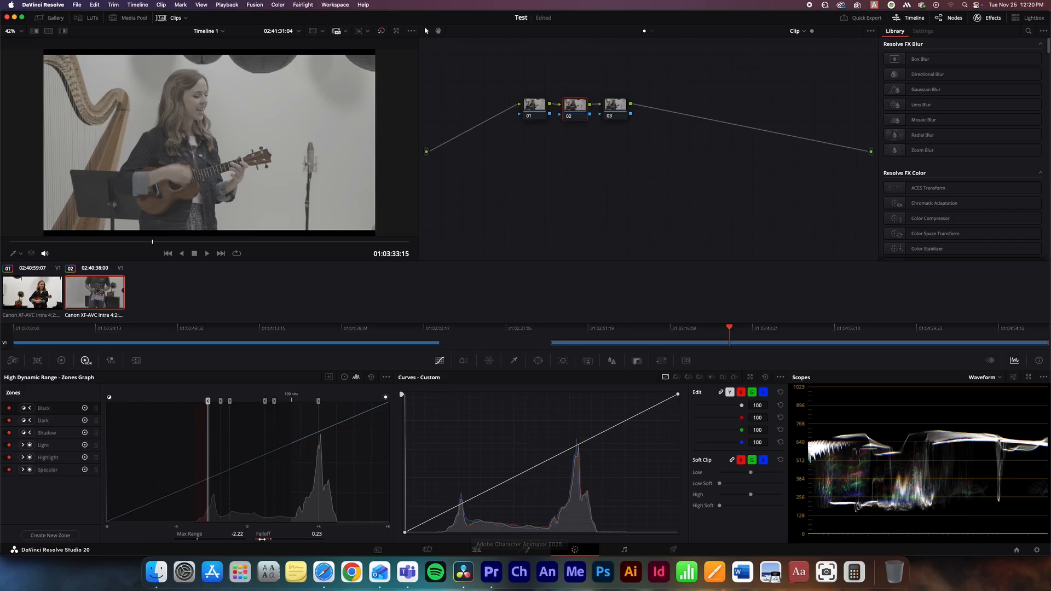
pyautogui.moveTo(230, 401); pyautogui.dragTo(240, 401)
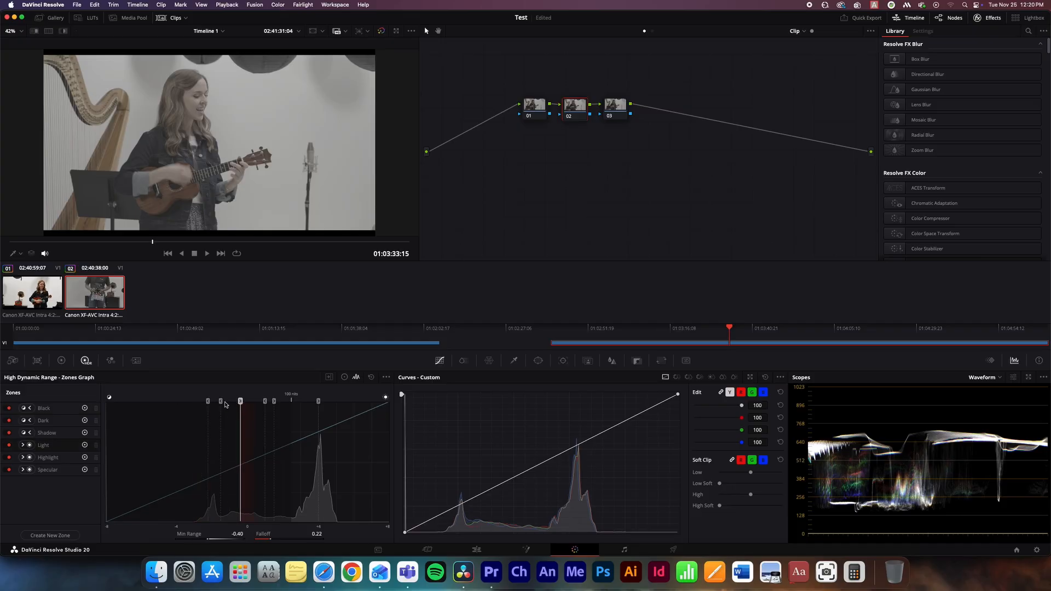
pyautogui.moveTo(222, 401); pyautogui.dragTo(228, 401)
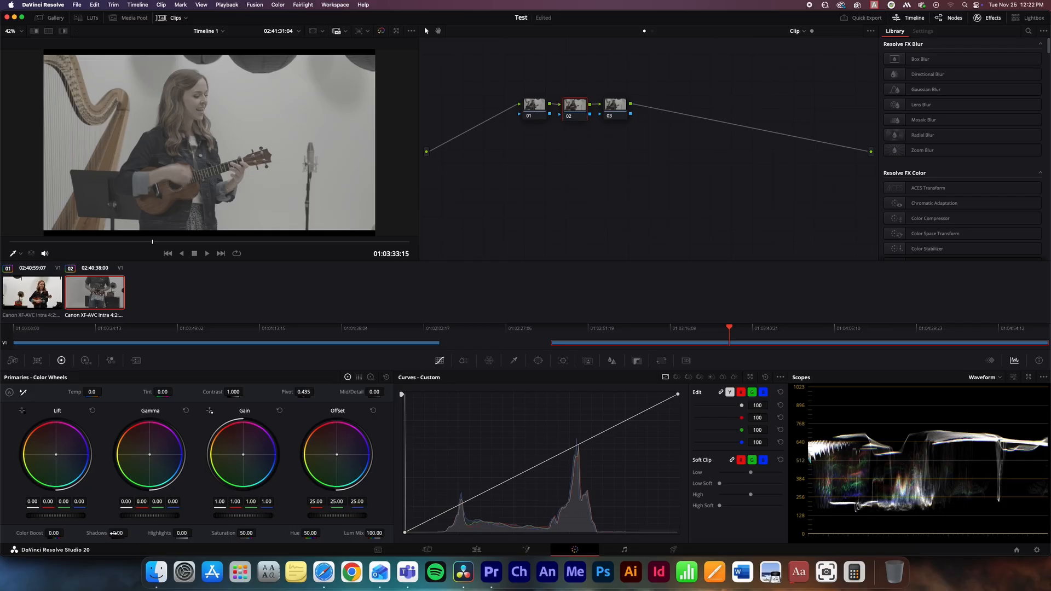
# Try raising the primary Shadows, setting Highlights to 69.00 and changing the contrast on node 02, clearing each test adjustment
pyautogui.moveTo(114, 533)
pyautogui.mouseDown()
pyautogui.moveTo(130, 532)
pyautogui.moveTo(98, 532)
pyautogui.moveTo(130, 532)
pyautogui.mouseUp()
pyautogui.doubleClick(130, 532)
pyautogui.moveTo(182, 532); pyautogui.dragTo(200, 532)
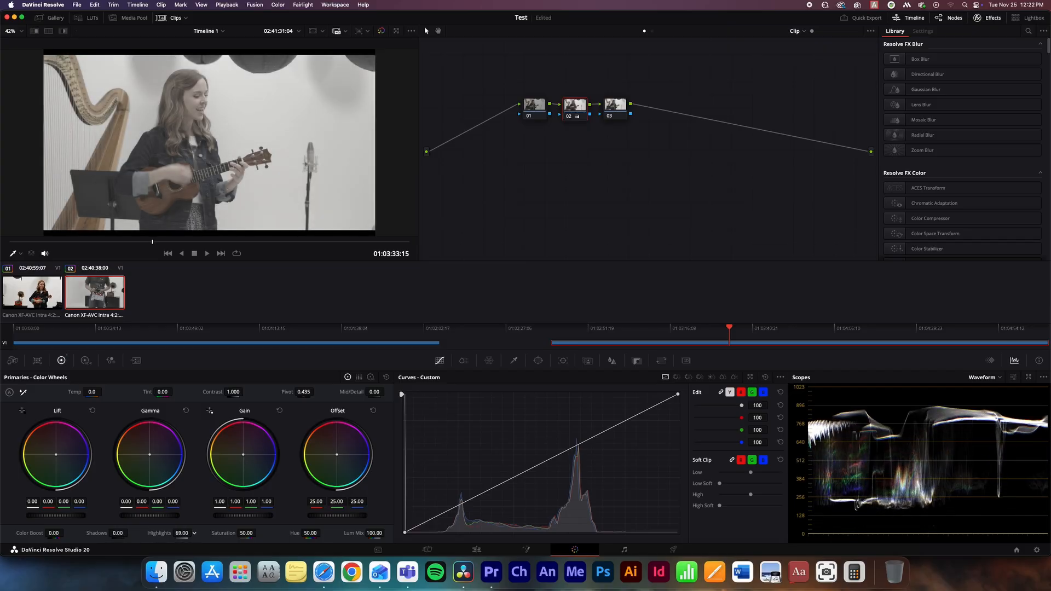
pyautogui.press('super+z')
pyautogui.moveTo(233, 394)
pyautogui.mouseDown()
pyautogui.moveTo(253, 392)
pyautogui.moveTo(220, 392)
pyautogui.moveTo(232, 392)
pyautogui.mouseUp()
pyautogui.press('super+z')
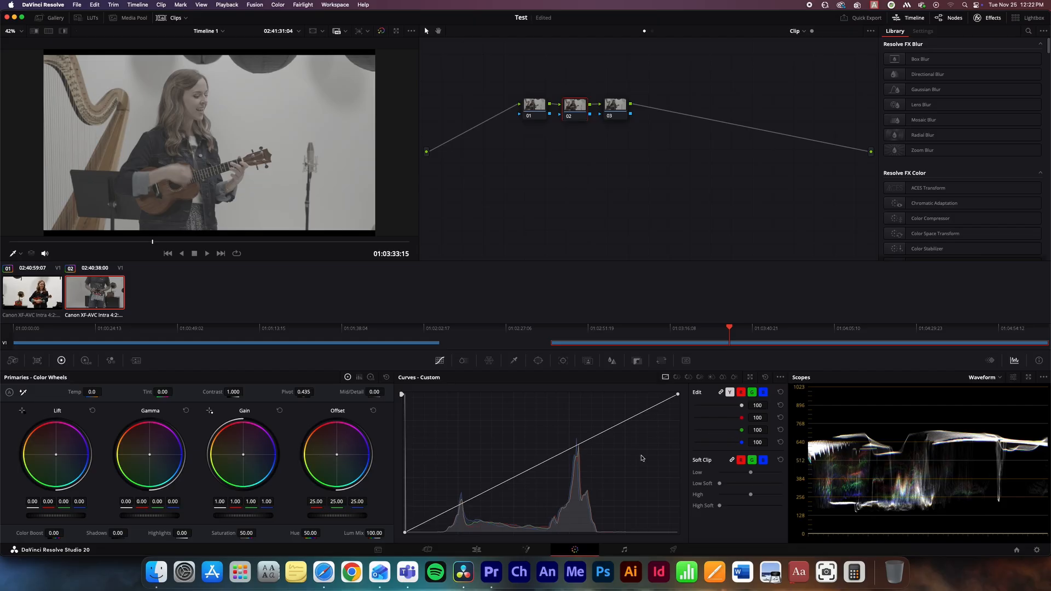
# Switch to Premiere Pro and try Lumetri Exposure and Contrast changes on the Sequence 02 clip, clearing each one
pyautogui.press('super+Tab')
pyautogui.moveTo(958, 239); pyautogui.dragTo(942, 242)
pyautogui.doubleClick(941, 241)
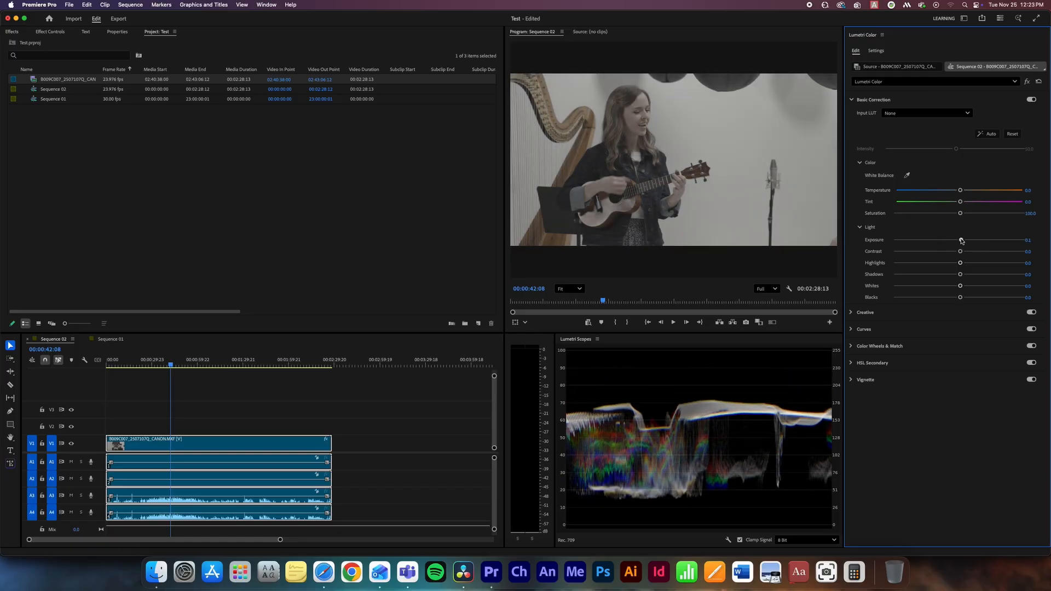
pyautogui.moveTo(961, 254); pyautogui.dragTo(857, 259)
pyautogui.press('super+z')
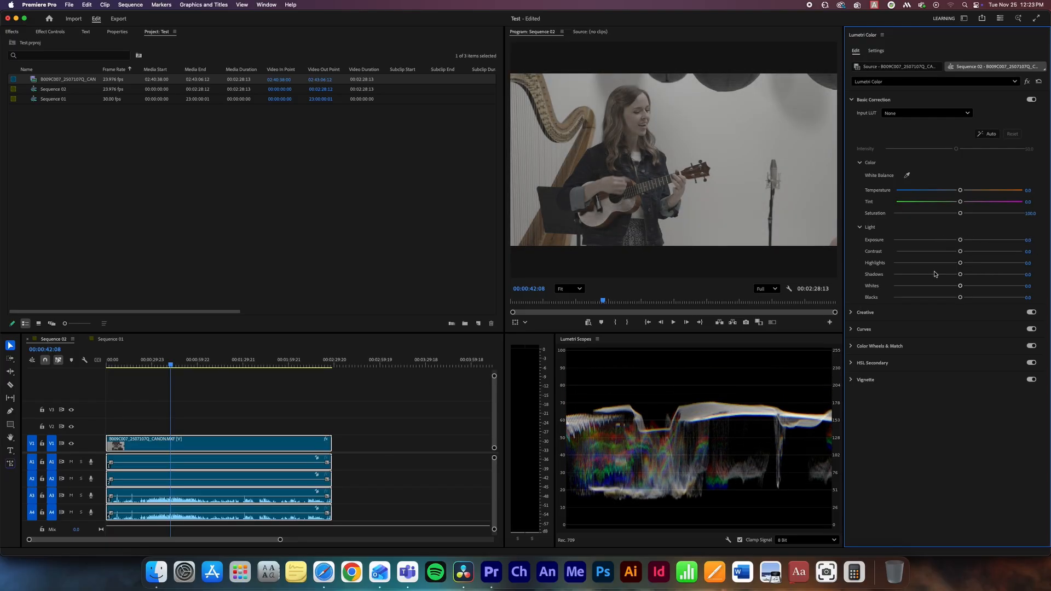
# Try Highlights, Shadows, Whites and Blacks adjustments in Lumetri's Basic Correction, undoing the changes
pyautogui.moveTo(961, 265); pyautogui.dragTo(896, 263)
pyautogui.moveTo(1022, 255); pyautogui.dragTo(902, 273)
pyautogui.press('super+z')
pyautogui.press('super+z')
pyautogui.moveTo(961, 287); pyautogui.dragTo(1023, 286)
pyautogui.press('super+z')
pyautogui.moveTo(961, 299); pyautogui.dragTo(915, 303)
pyautogui.press('super+z')
# Expand Lumetri's Color Wheels & Match, try tinting the Shadows wheel green, and reset that wheel
pyautogui.click(851, 313)
pyautogui.click(851, 416)
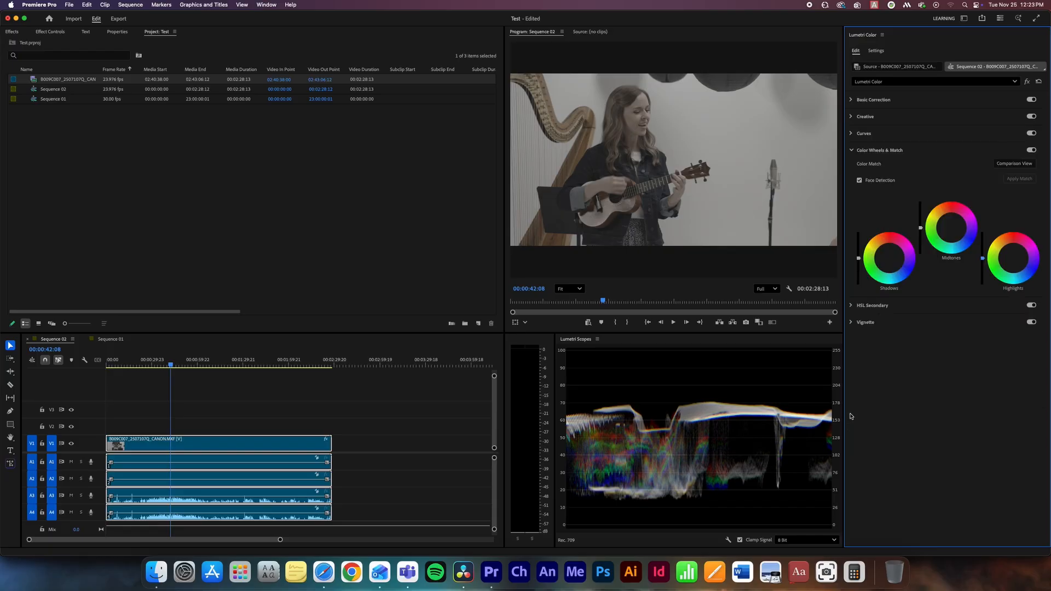
pyautogui.moveTo(858, 259); pyautogui.dragTo(883, 261)
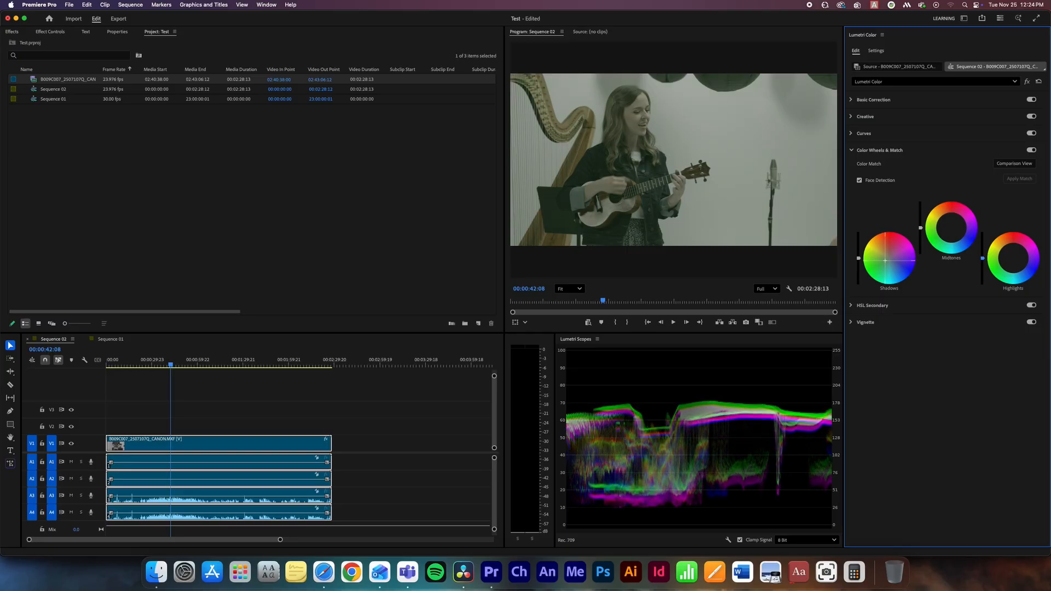
pyautogui.doubleClick(888, 244)
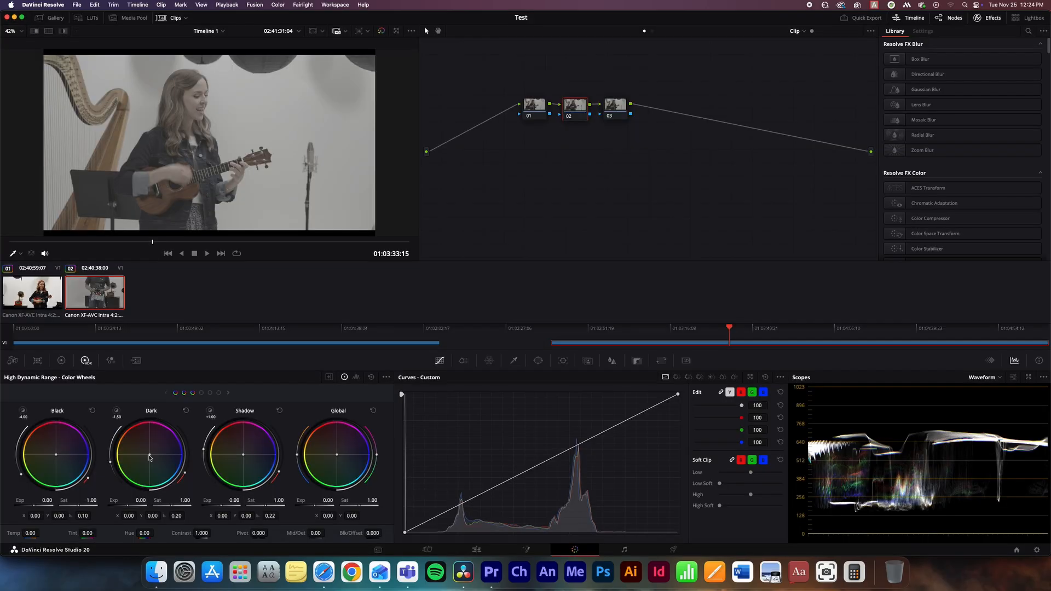
# Try tinting the HDR Dark zone green with X -0.19 and Y -0.18, and undo the tint
pyautogui.moveTo(148, 454)
pyautogui.mouseDown()
pyautogui.moveTo(136, 466)
pyautogui.moveTo(143, 460)
pyautogui.mouseUp()
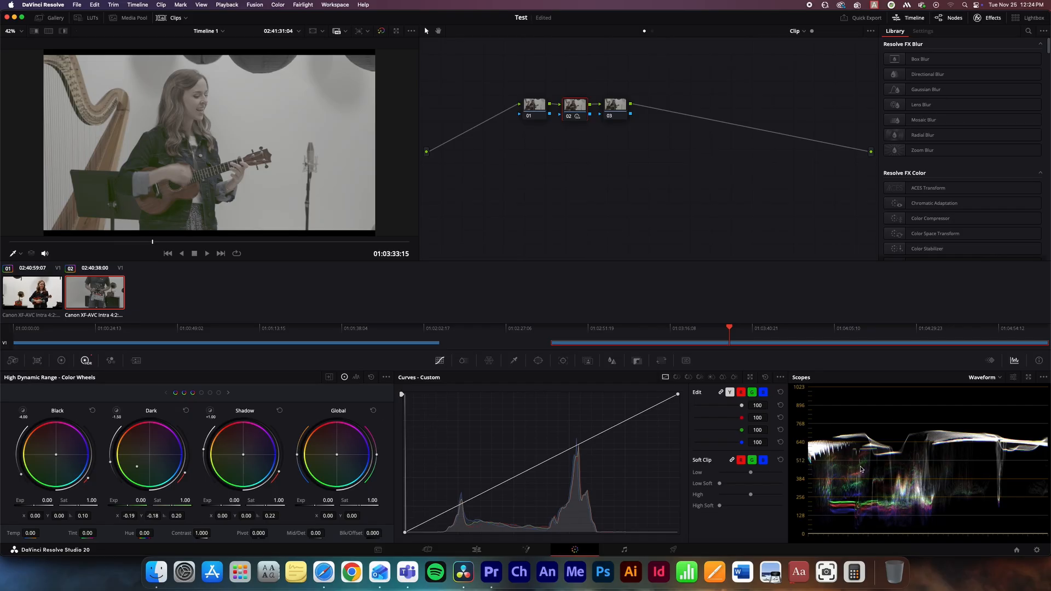
pyautogui.press('super+z')
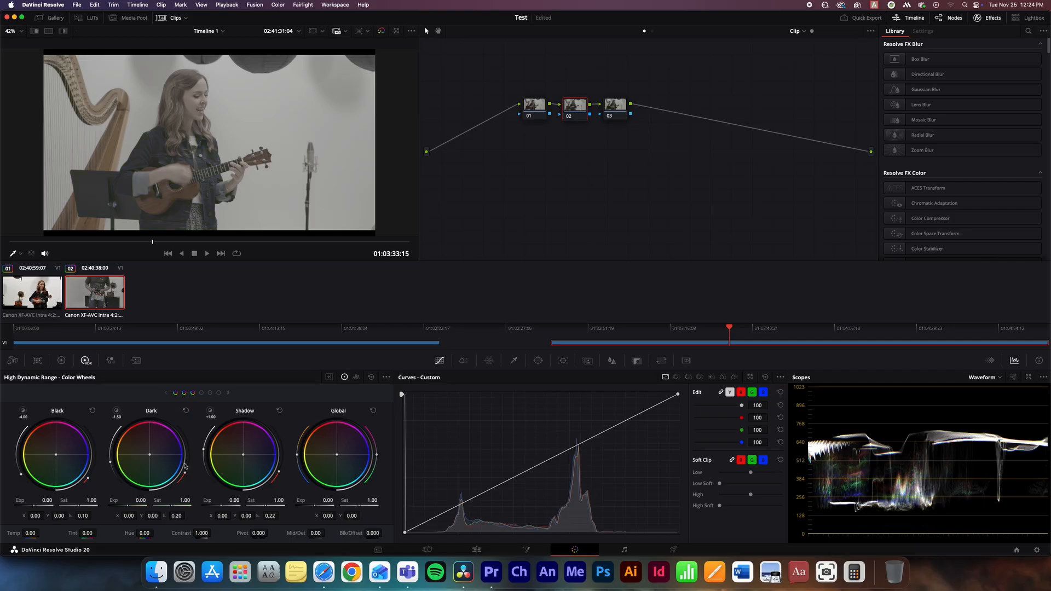